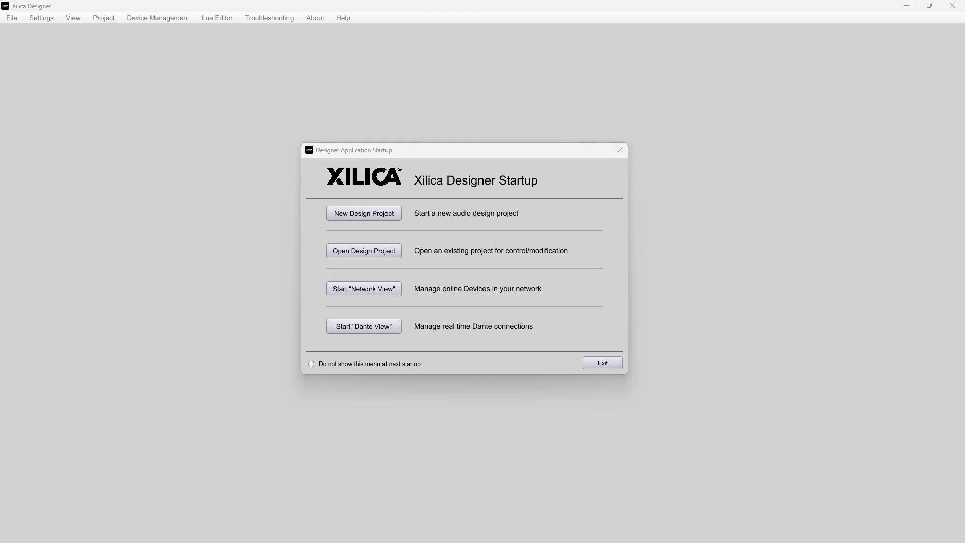
Start a new design project and add a Solaro QR1 processor using the Solaro Small Conference Hybrid Space with UC template
click(368, 211)
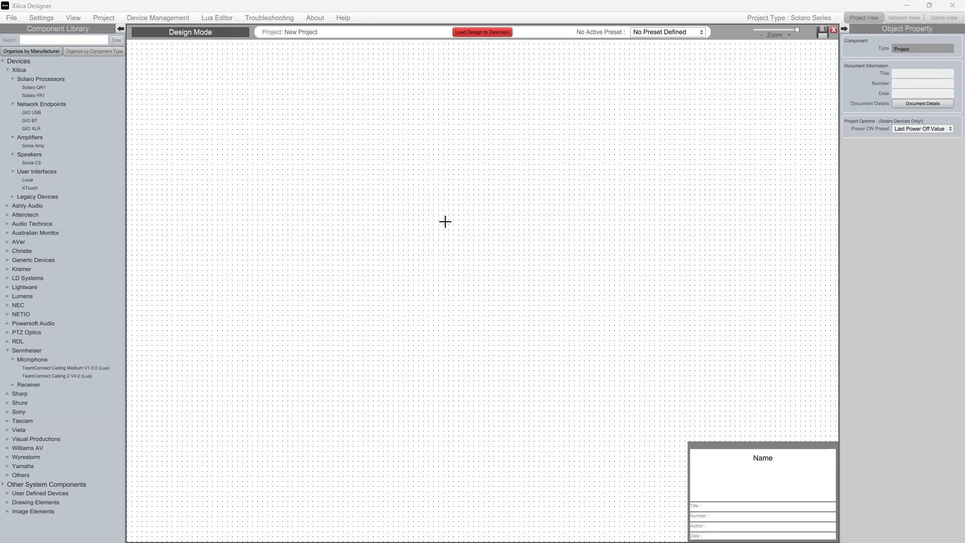
drag(40, 89, 325, 121)
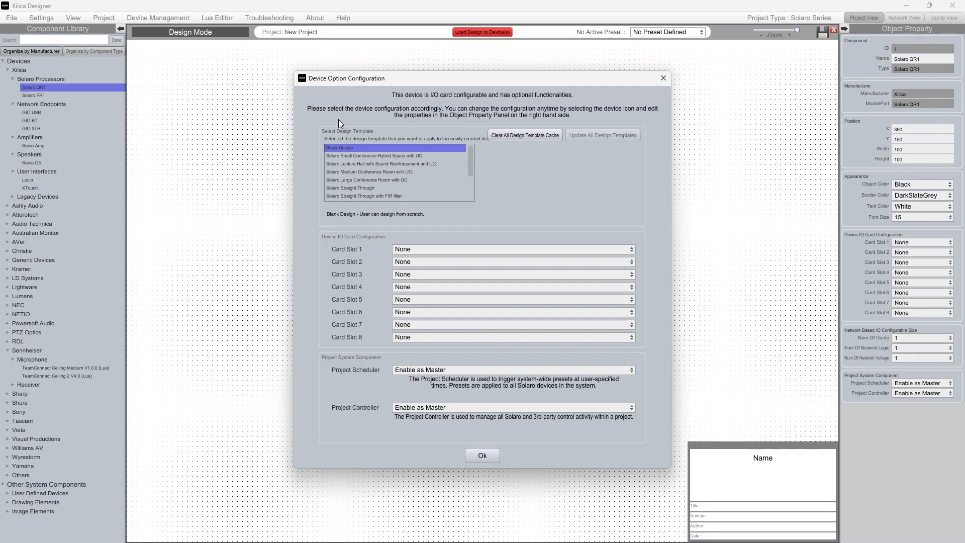
click(372, 156)
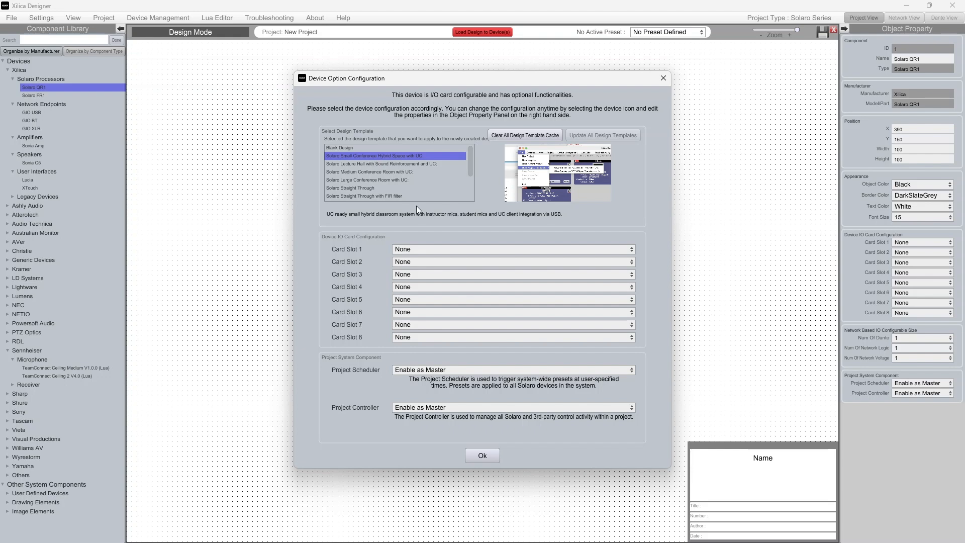
Configure card slots 1 to 5 as 2 Ch USB Audio In, 2 Ch USB Audio Out, 2 Ch Analog In, 2 Ch Analog Out and 4 Channel GPIO In
click(478, 250)
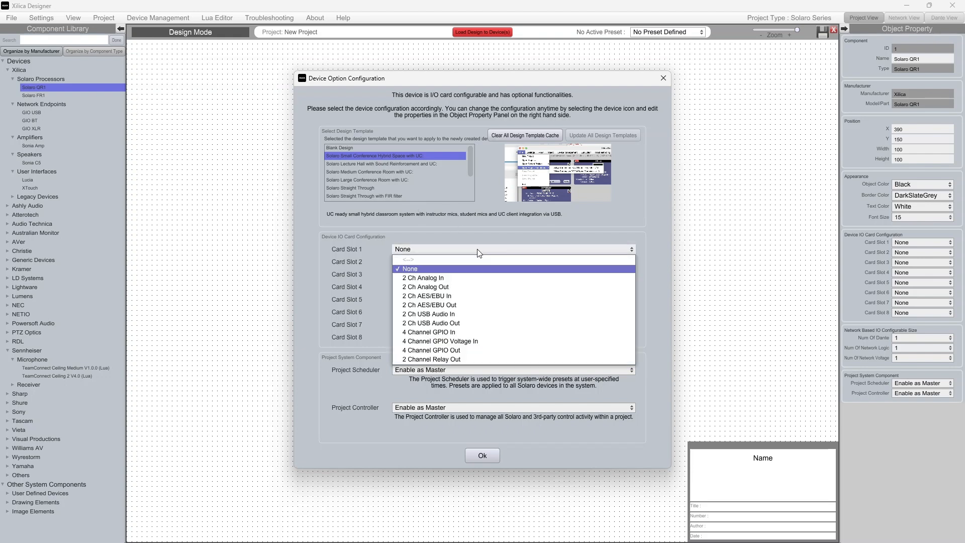
click(449, 314)
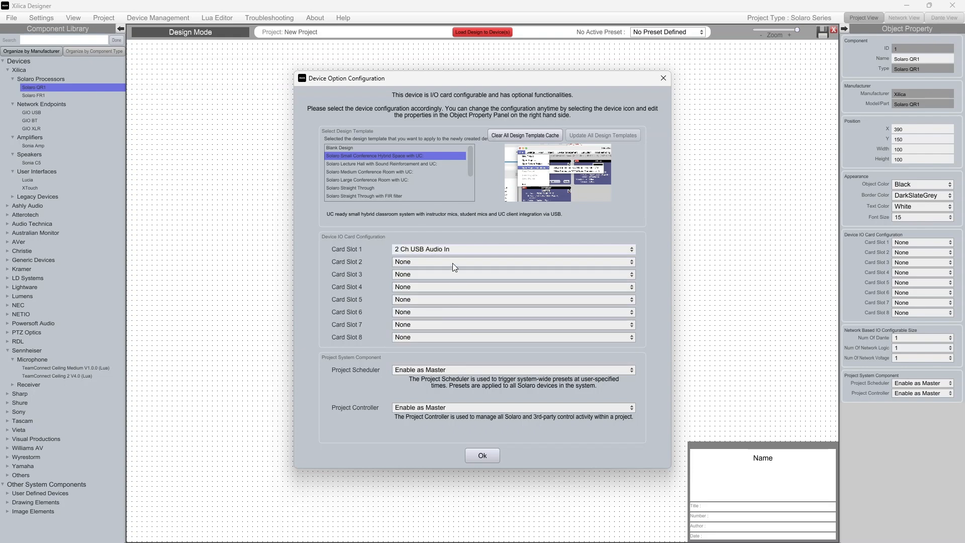
click(453, 262)
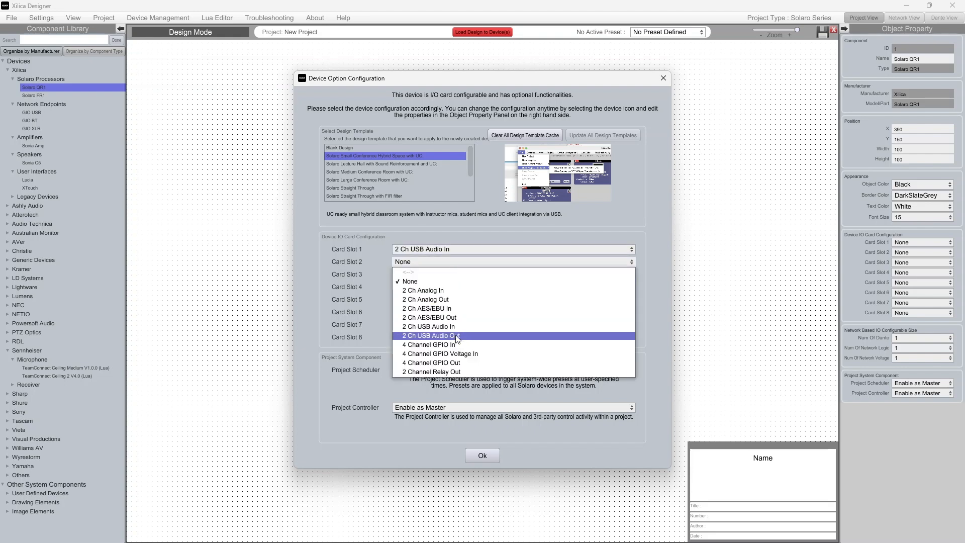
click(452, 335)
click(446, 274)
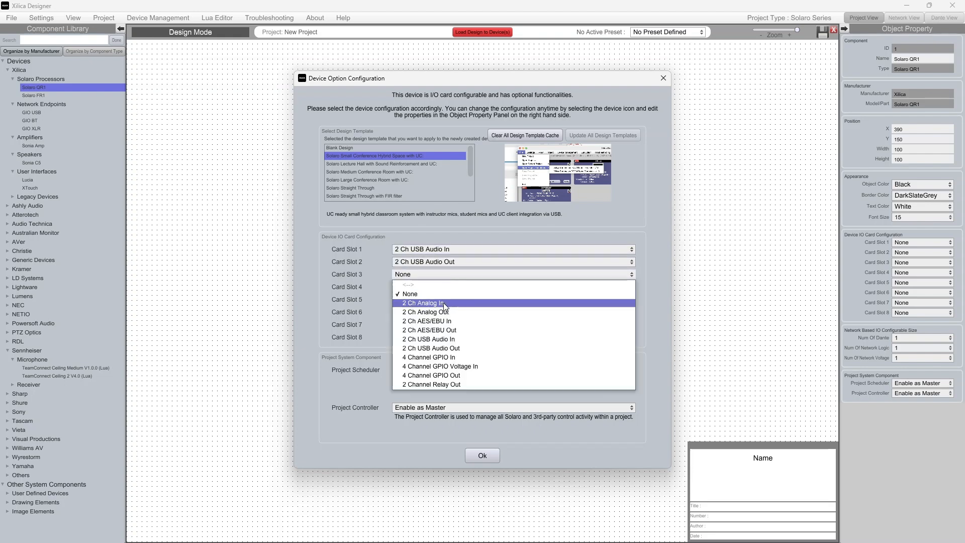
click(443, 303)
click(449, 290)
click(447, 320)
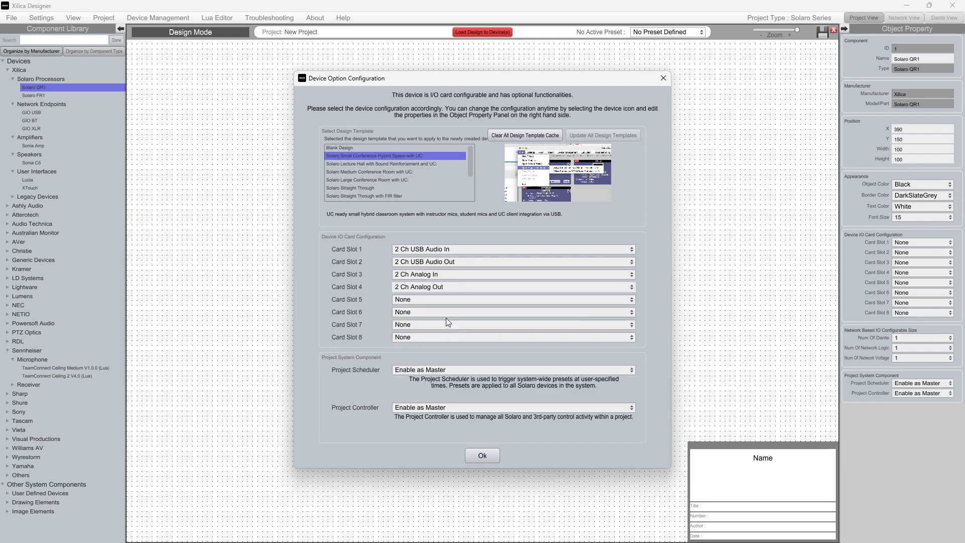
click(445, 299)
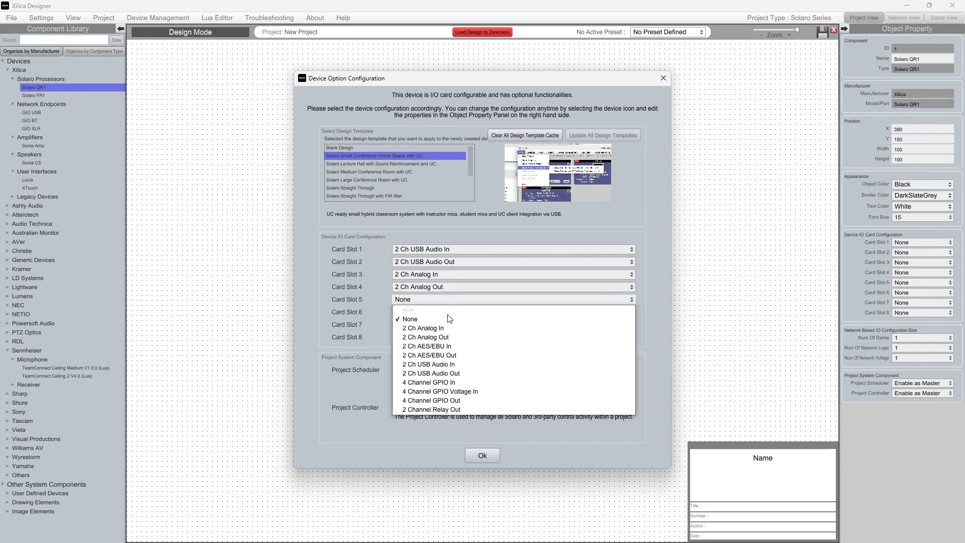
click(456, 383)
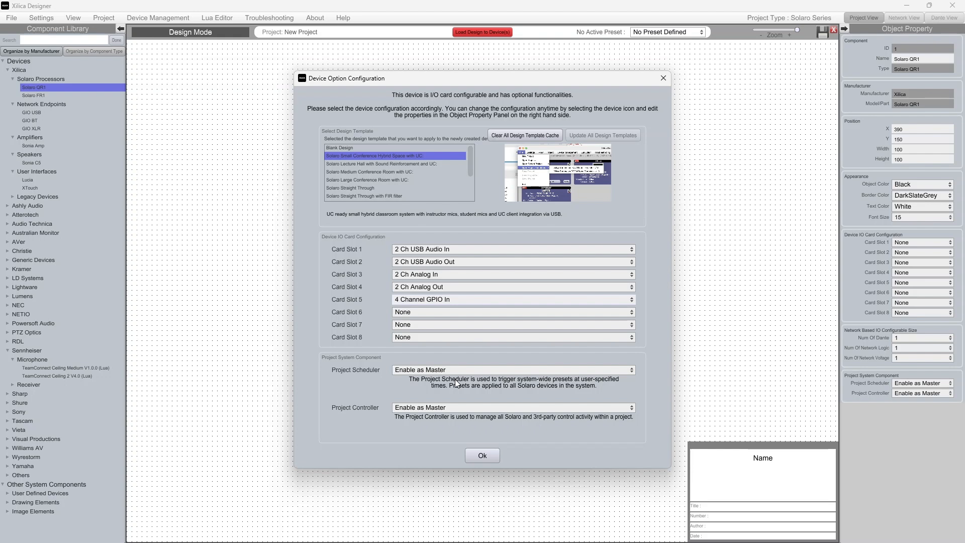
click(482, 455)
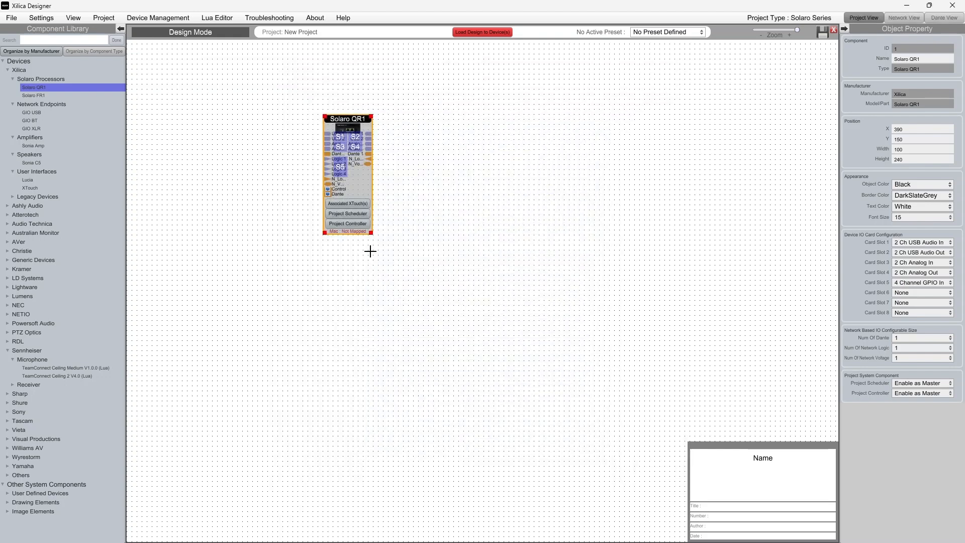
Enlarge the Solaro QR1 block to 300 by 320, and add a GIO XLR before it and a Sonia Amp and two Sonia C5 speakers after it
drag(370, 233, 487, 274)
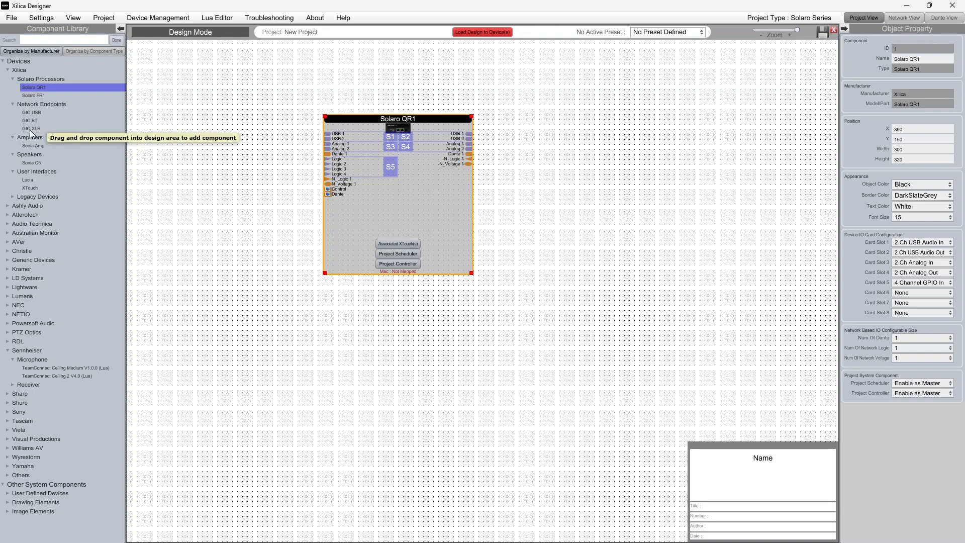
drag(29, 128, 204, 146)
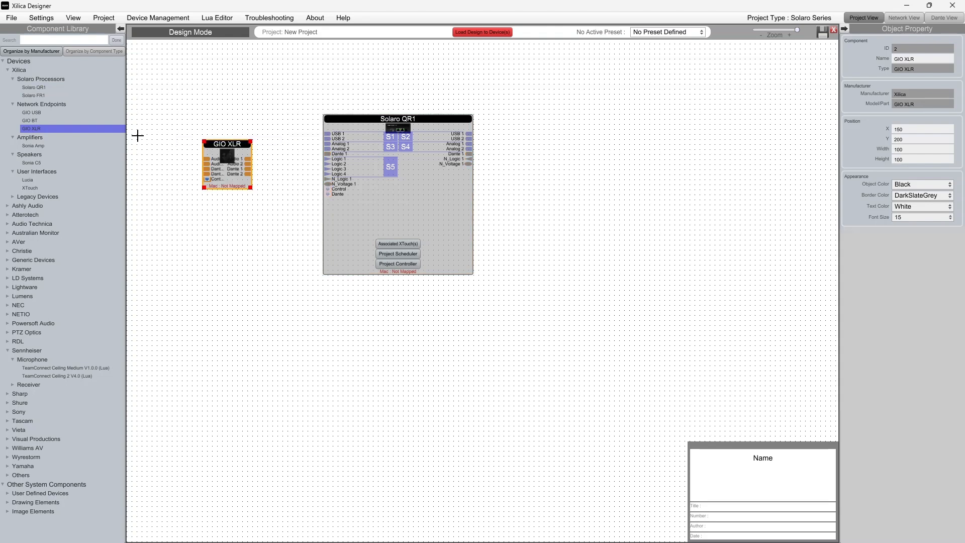
drag(44, 146, 552, 138)
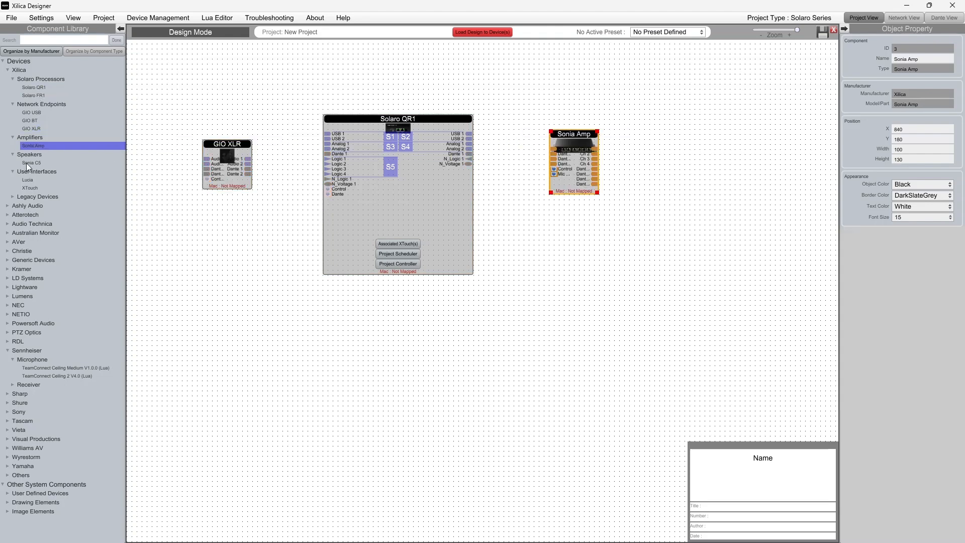
drag(27, 163, 652, 137)
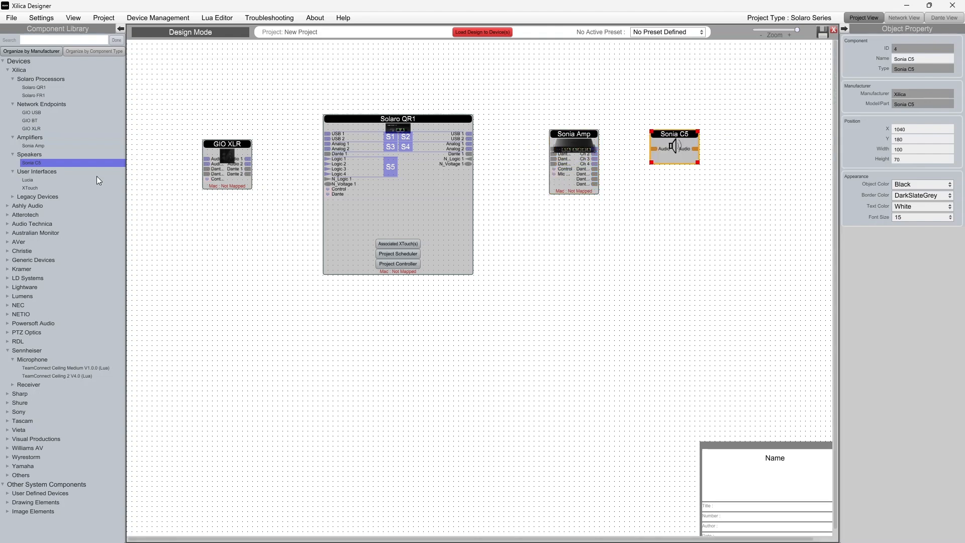
drag(28, 164, 665, 182)
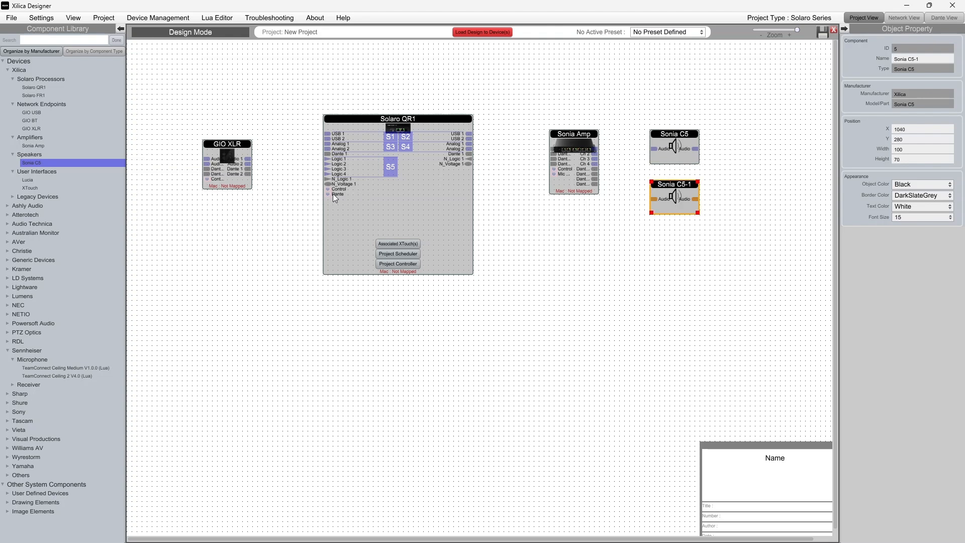
Set the Solaro QR1's number of Dante channels to 4
click(437, 210)
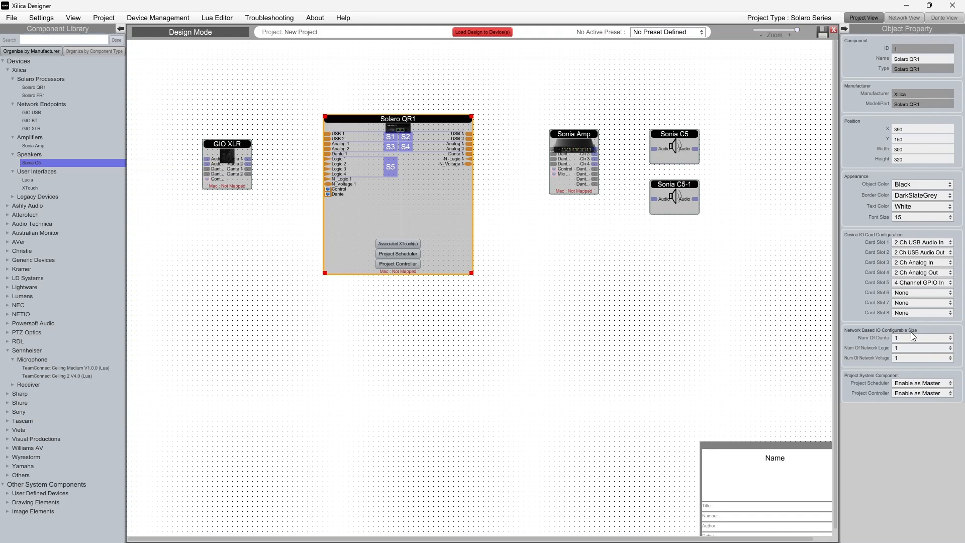
click(922, 339)
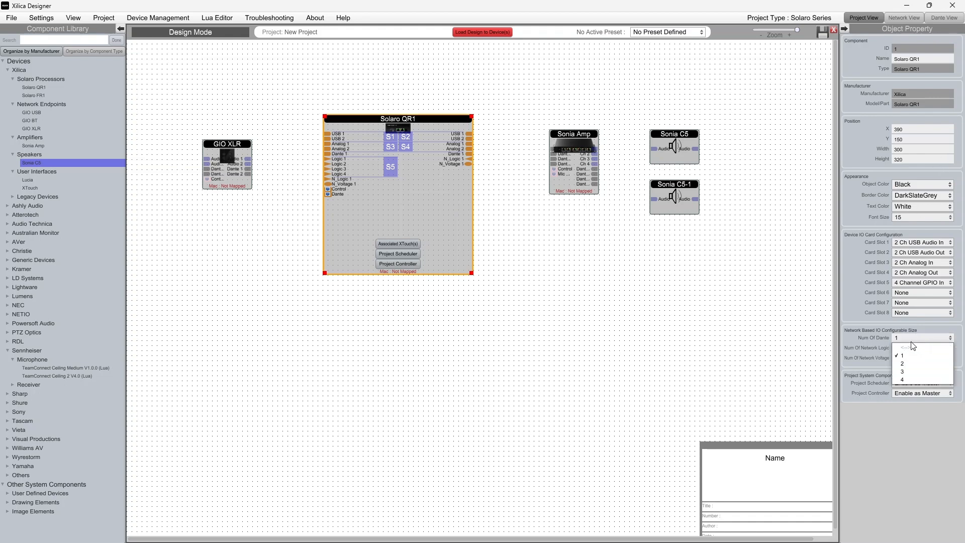
click(907, 379)
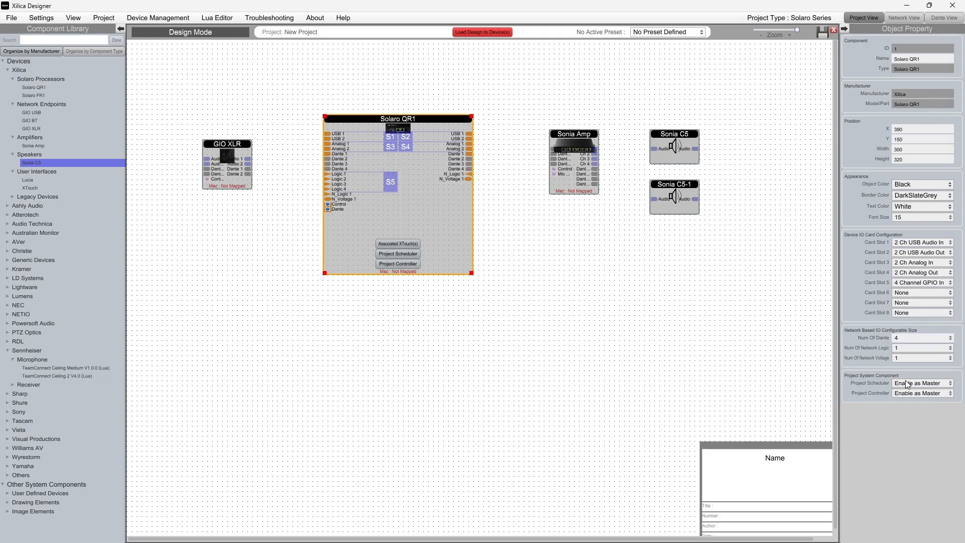
Connect the GIO XLR's Dante 1 and Dante 2 outputs to the Solaro QR1's Dante 1 and Dante 2 inputs
click(239, 151)
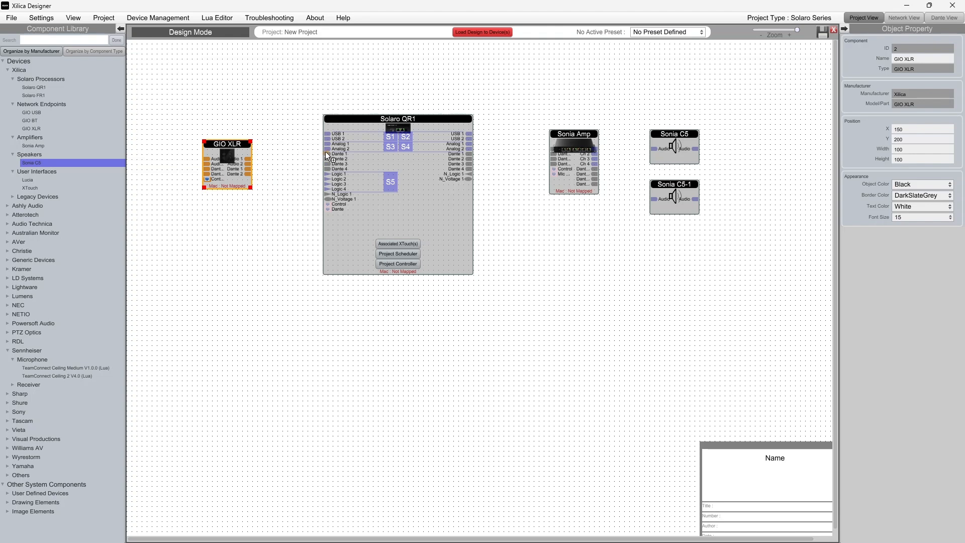
click(253, 161)
drag(248, 169, 327, 154)
drag(248, 174, 327, 160)
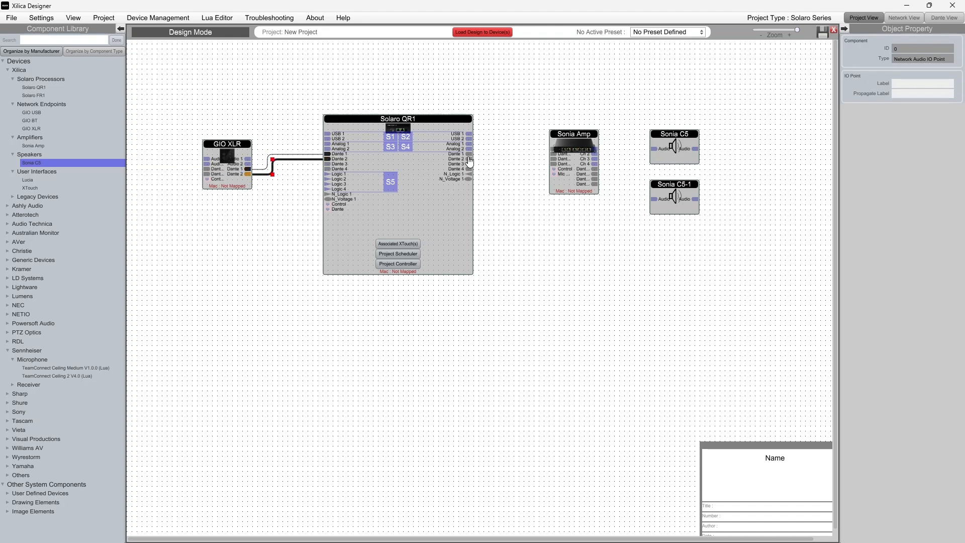
Connect the Solaro QR1's Dante 1 and 2 outputs to the Sonia Amp, and its first two amplifier channels to the two Sonia C5 speakers
drag(469, 153, 548, 150)
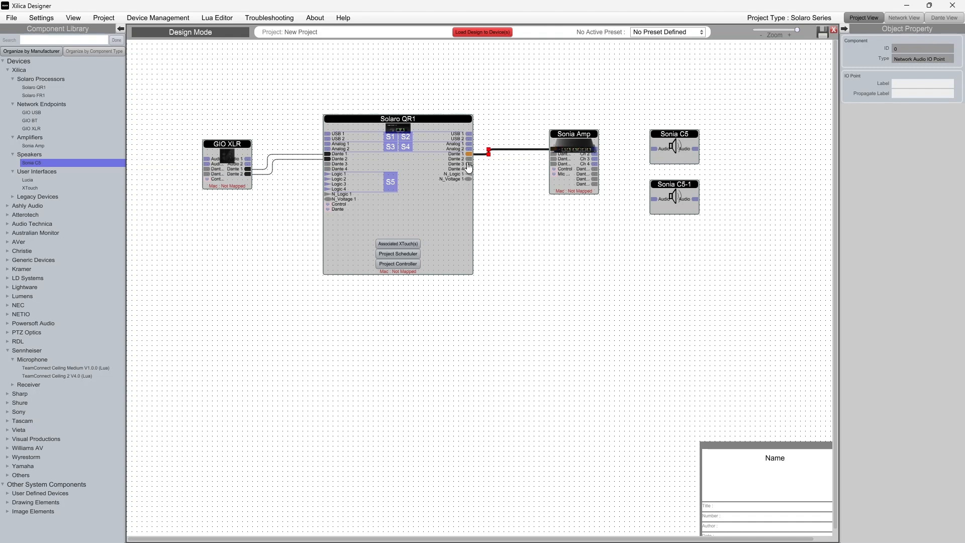
drag(468, 158, 653, 148)
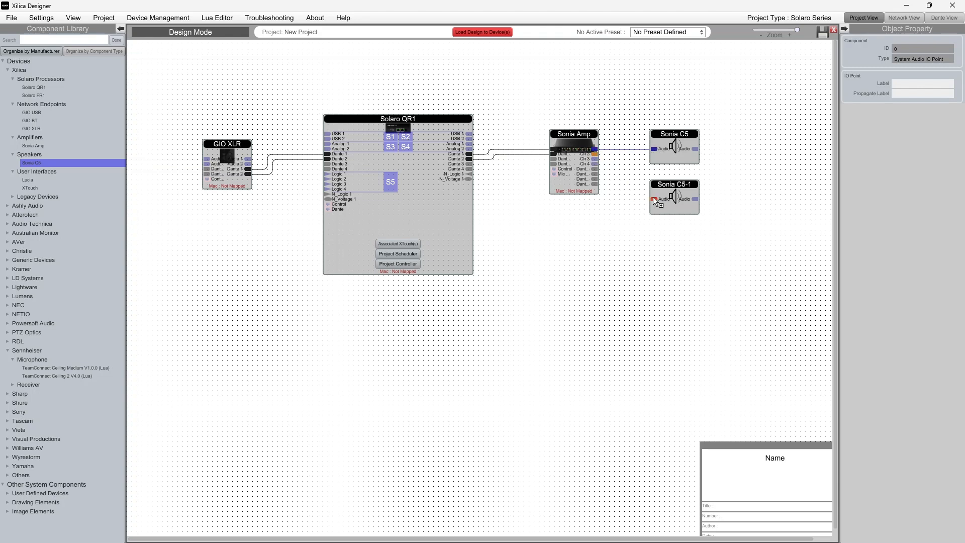
drag(652, 197, 653, 199)
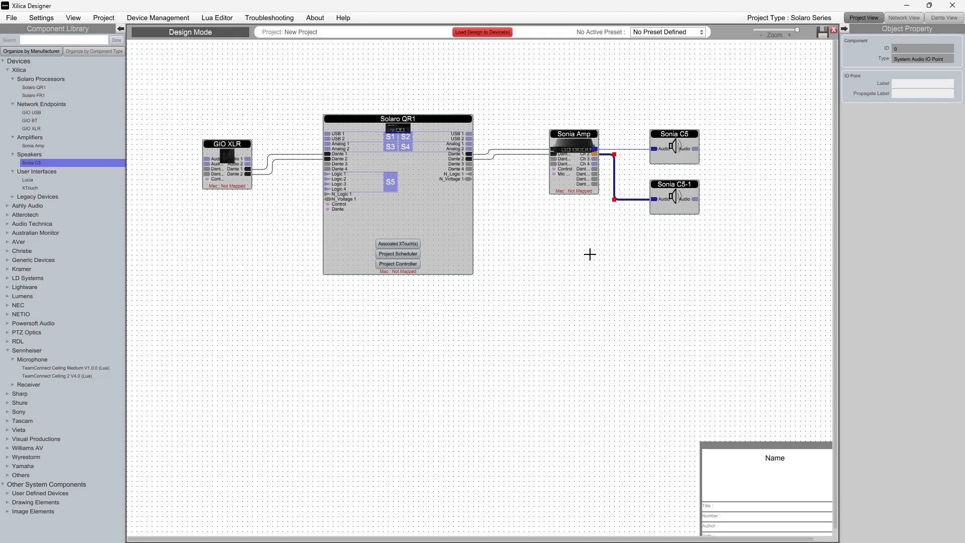
Add a Sennheiser TeamConnect Ceiling Medium microphone and connect its Dante 1 output to the Solaro QR1's Dante 3 input, routing the wire clear of the GIO XLR
click(60, 369)
drag(59, 371, 330, 168)
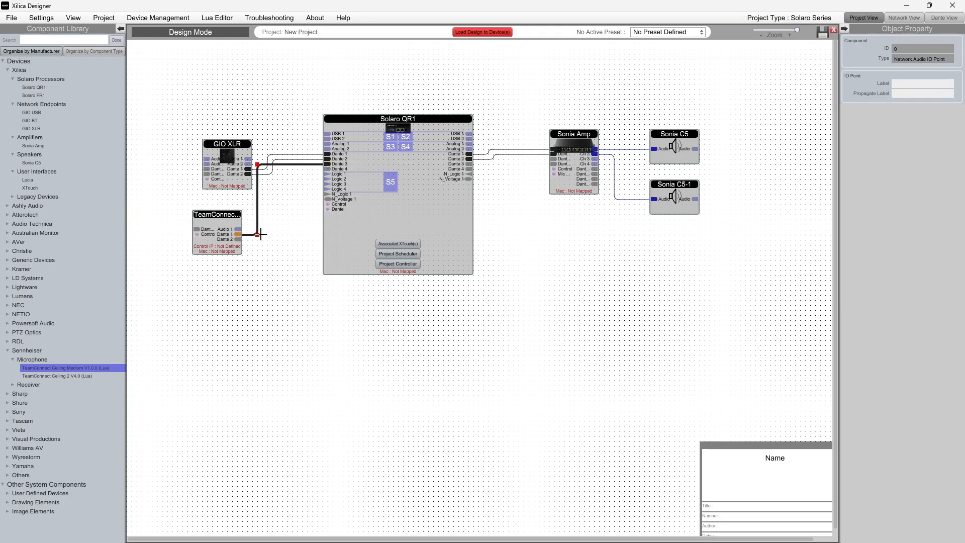
drag(260, 234, 280, 236)
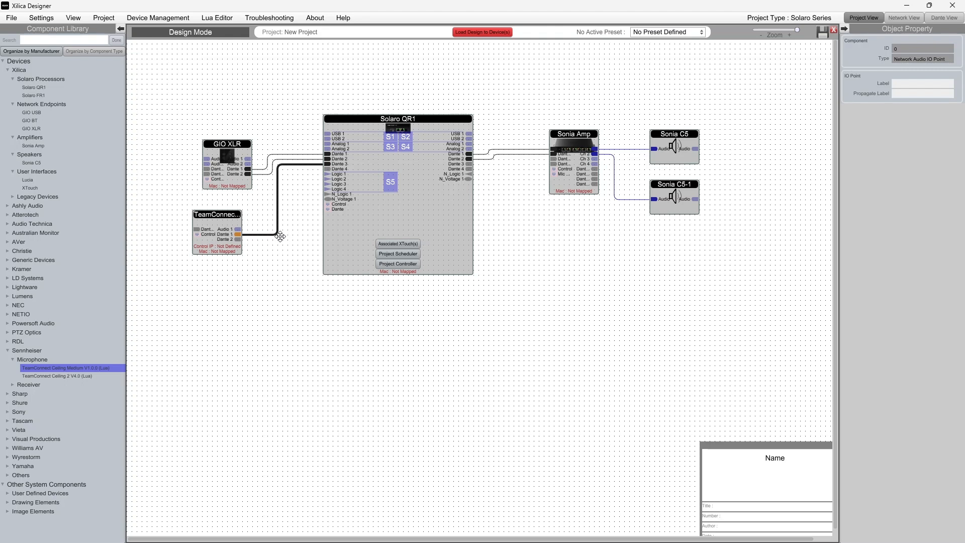
click(280, 236)
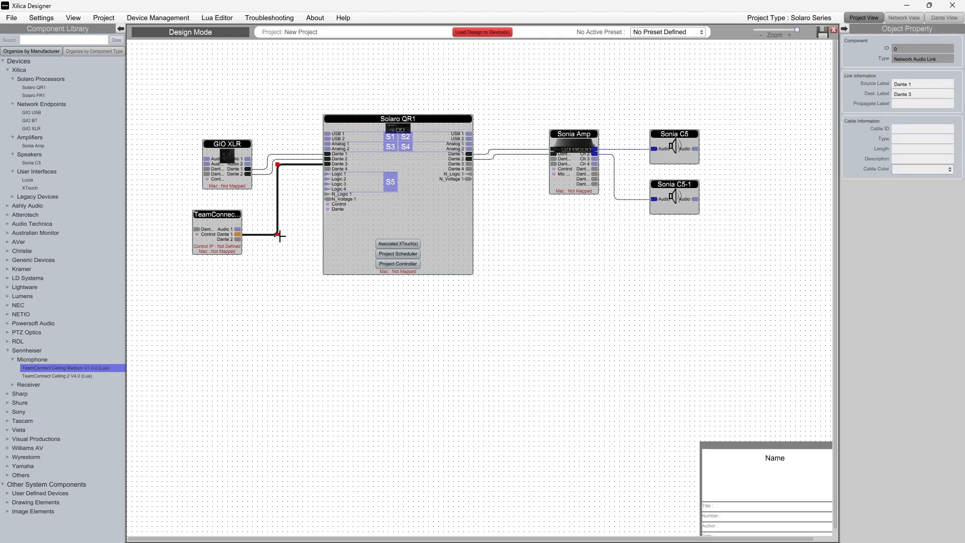
Open the Solaro QR1's DSP schematic at full size and wire USB Card S1 to the Audio Input module's USB 1 and USB 2 inputs
double_click(431, 170)
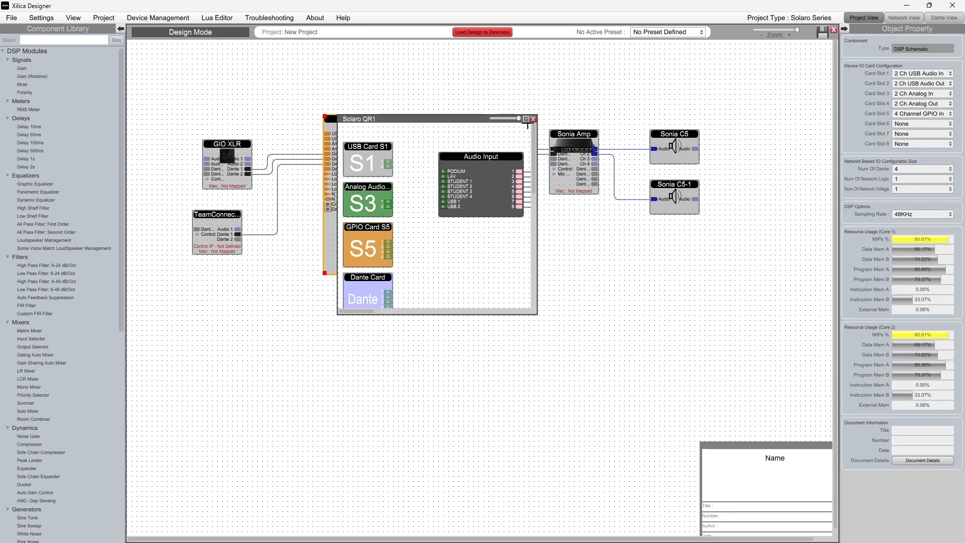
click(525, 119)
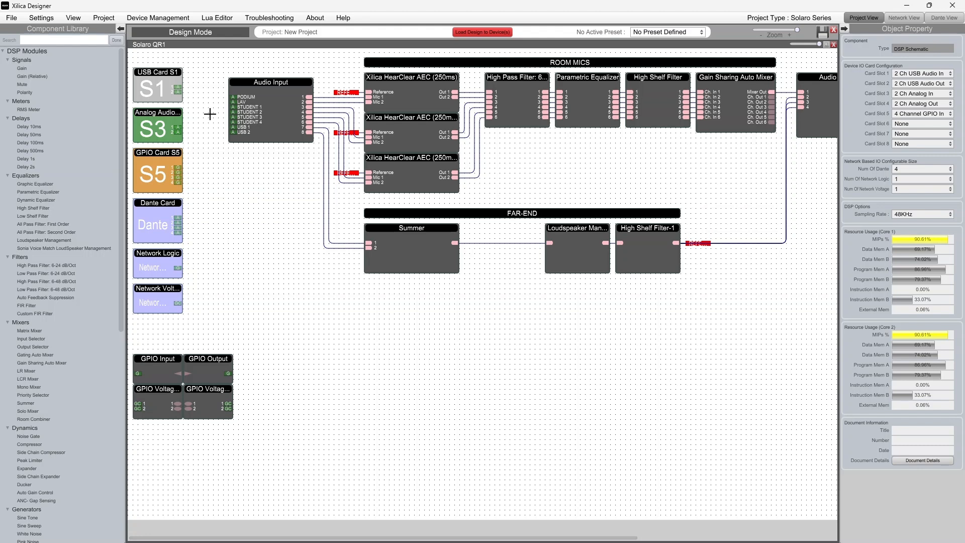
click(155, 83)
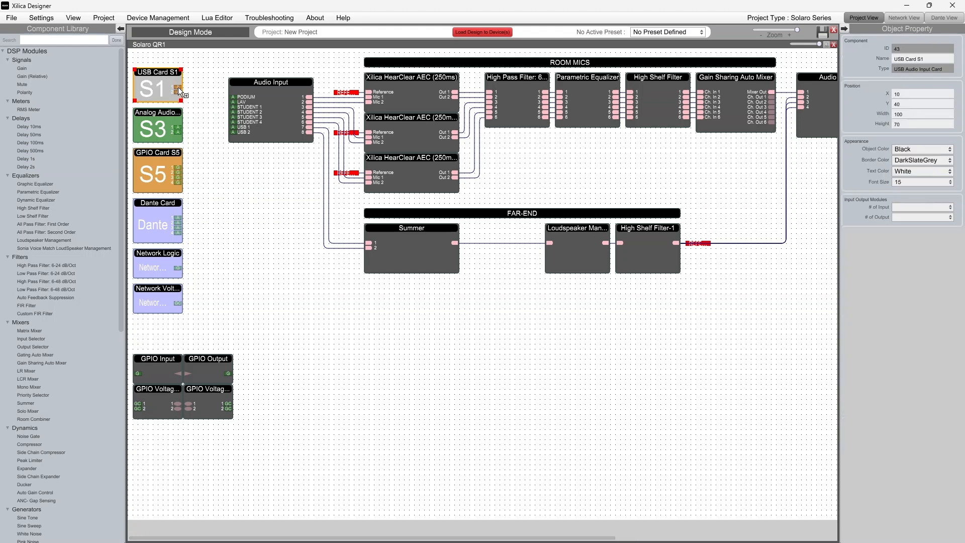
drag(179, 91, 234, 128)
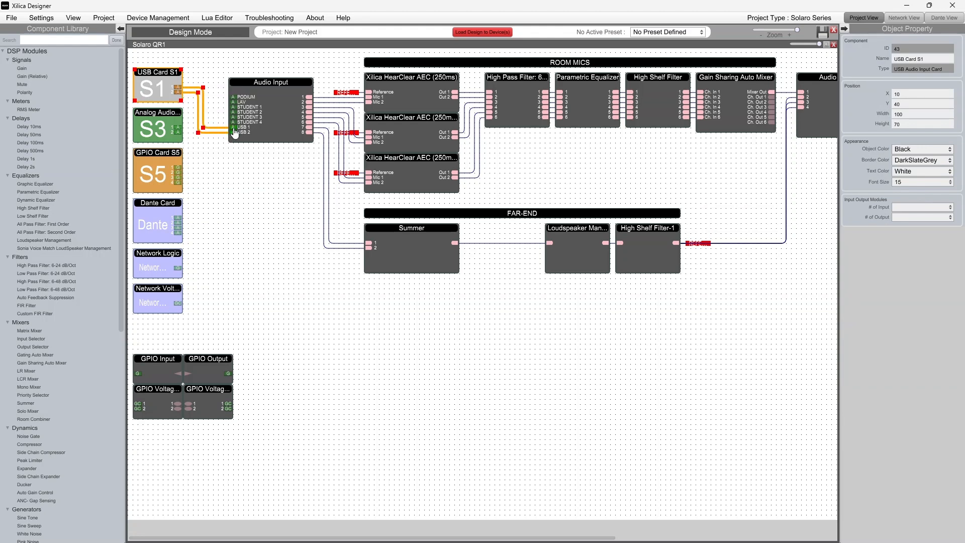
Wire Analog Audio Card S3 to the PODIUM and LAV inputs, and the Dante Card's four channels to STUDENT 1 through STUDENT 4
click(158, 126)
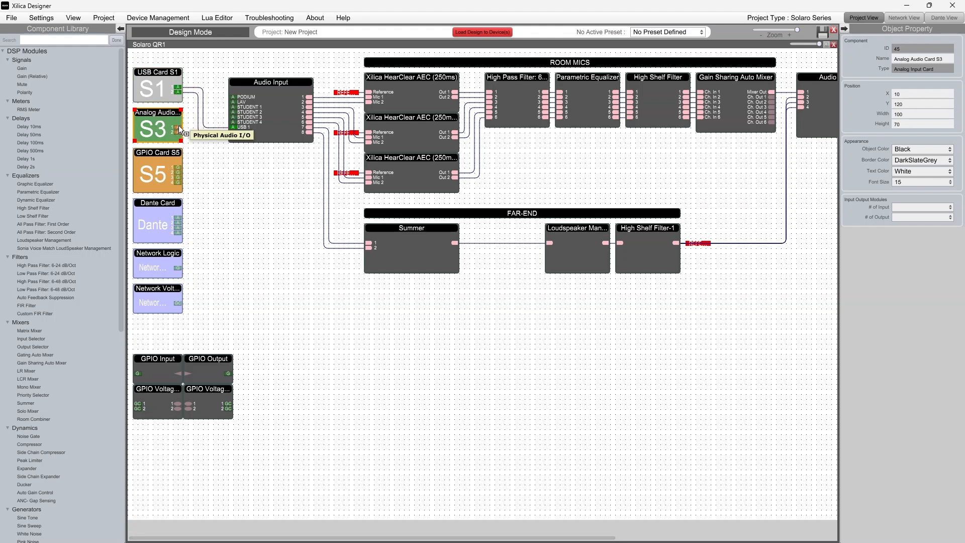
drag(179, 130, 233, 102)
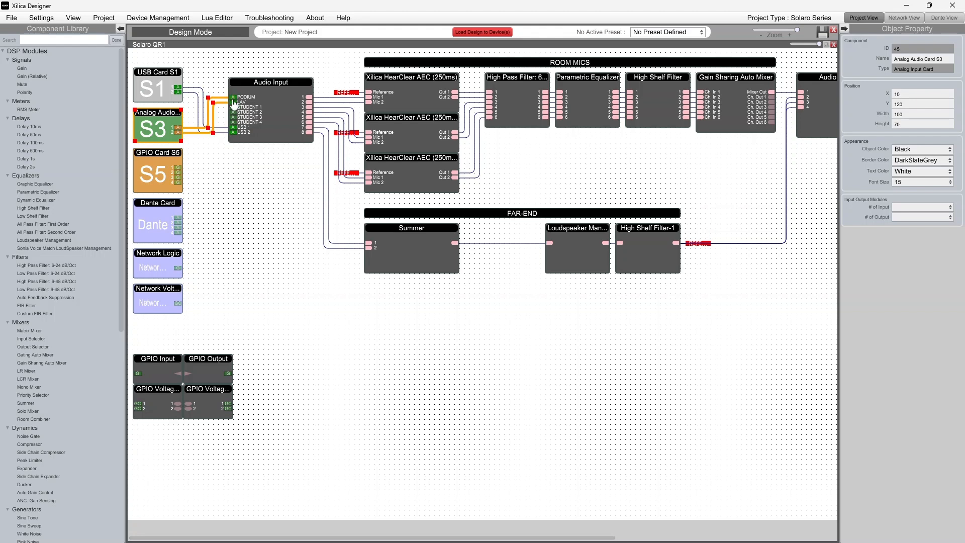
click(176, 211)
drag(179, 220, 236, 113)
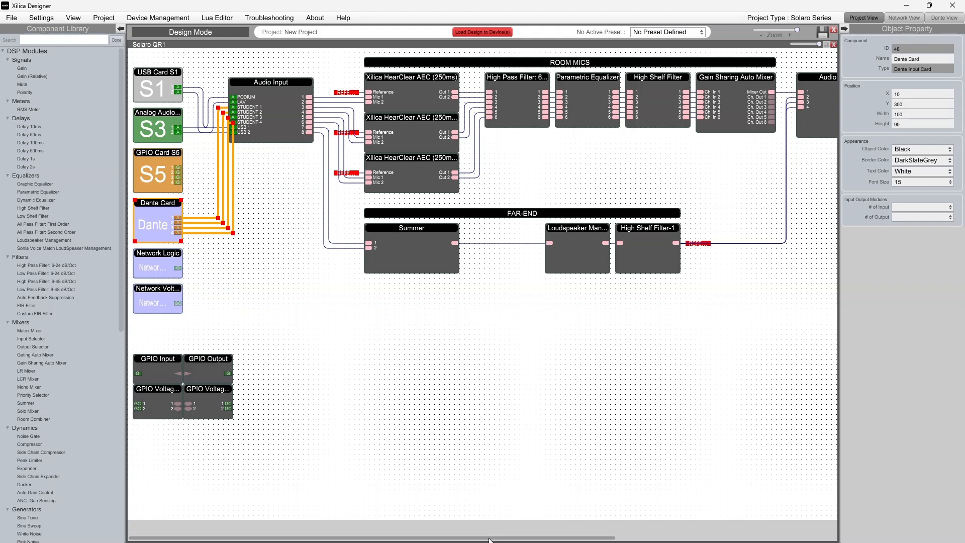
Wire the Audio Output module's USB 1 output to USB Card S2 and its two SPEAKERS outputs to Dante Card-1's first two channels
drag(490, 537, 711, 537)
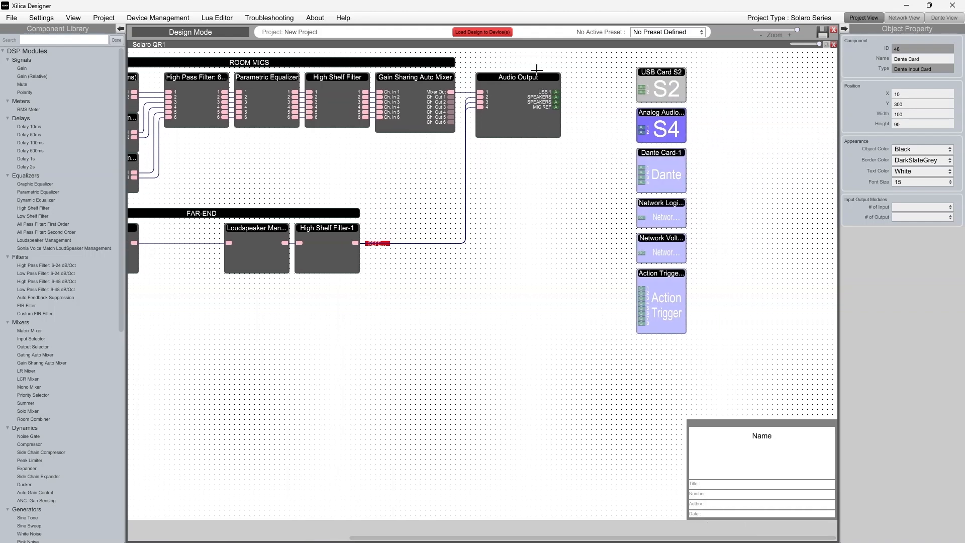
click(533, 76)
drag(554, 94, 642, 89)
click(565, 94)
drag(554, 98, 642, 173)
click(556, 101)
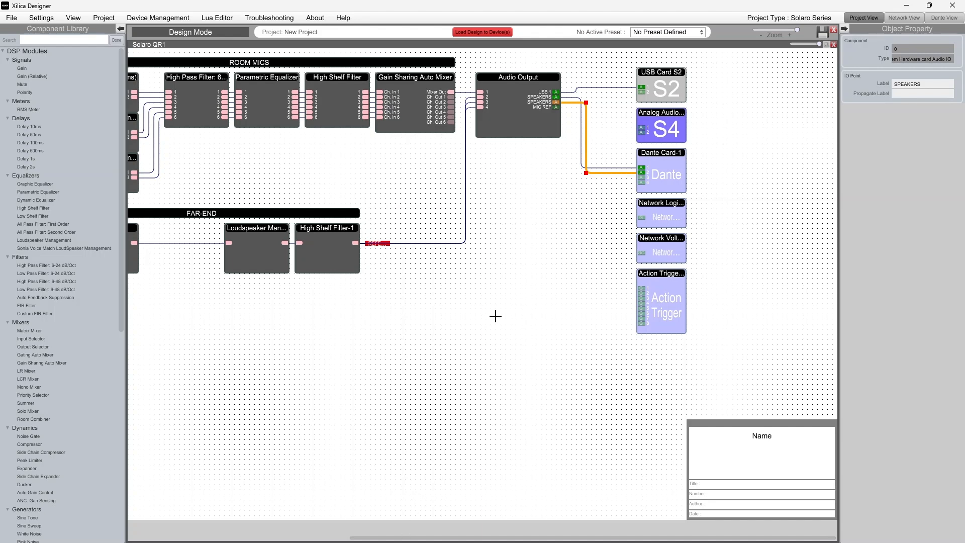
Set the Audio Output module's number of inputs to 10 and close the Solaro QR1's DSP schematic
click(515, 83)
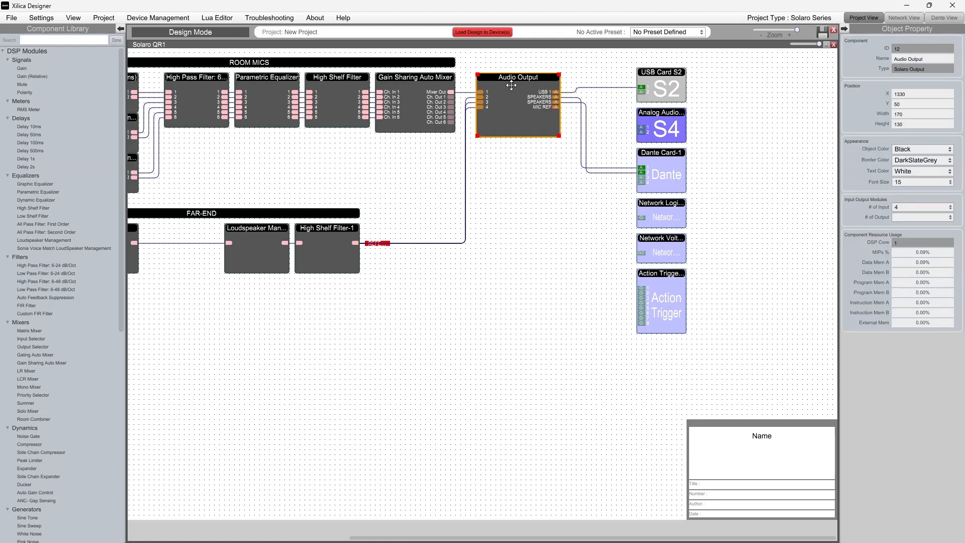
click(928, 209)
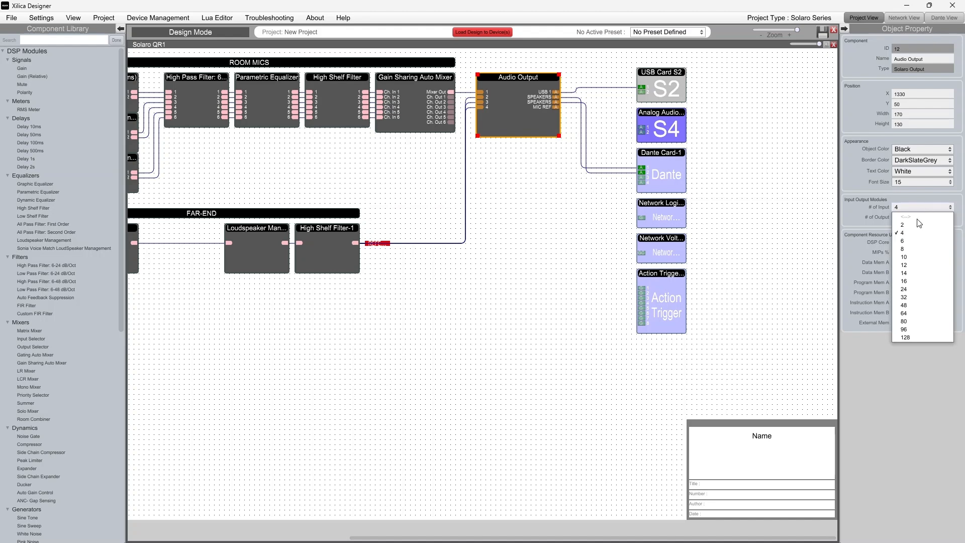
click(914, 257)
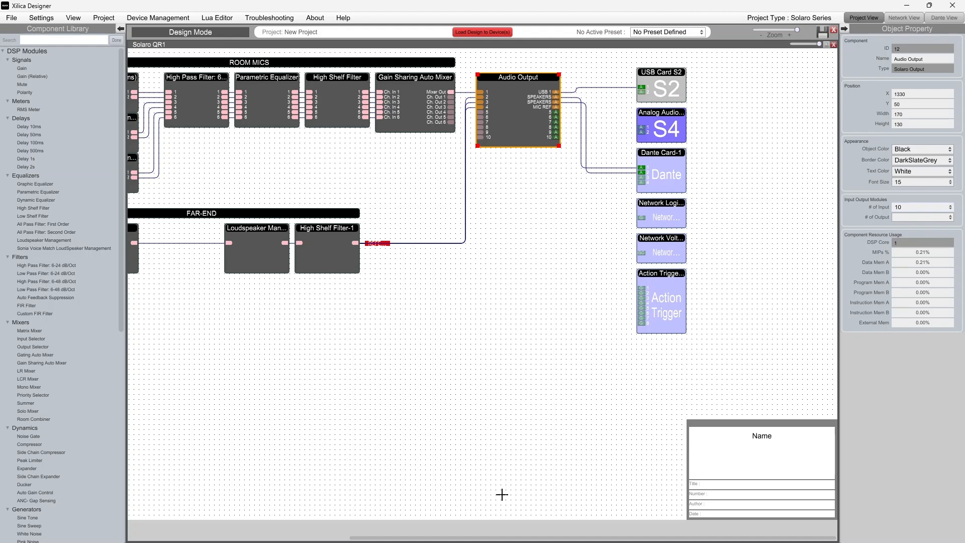
drag(456, 539, 340, 540)
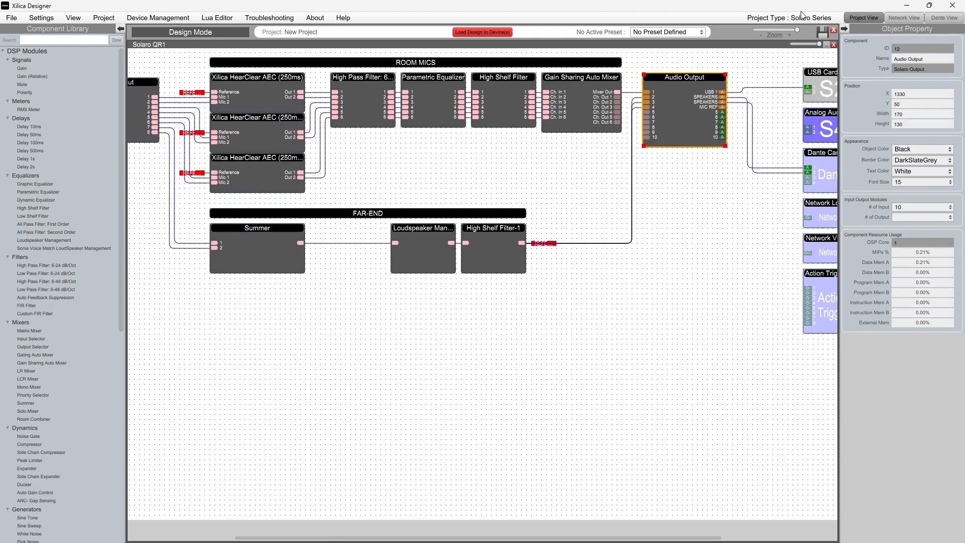
click(834, 45)
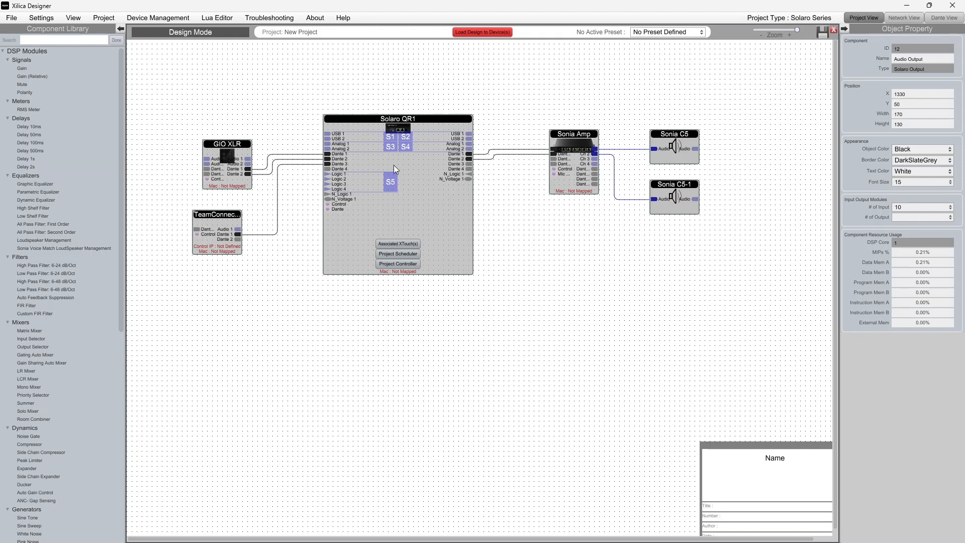
Map the Solaro QR1 in the project to the physical Solaro QR1 found on the network
right_click(439, 209)
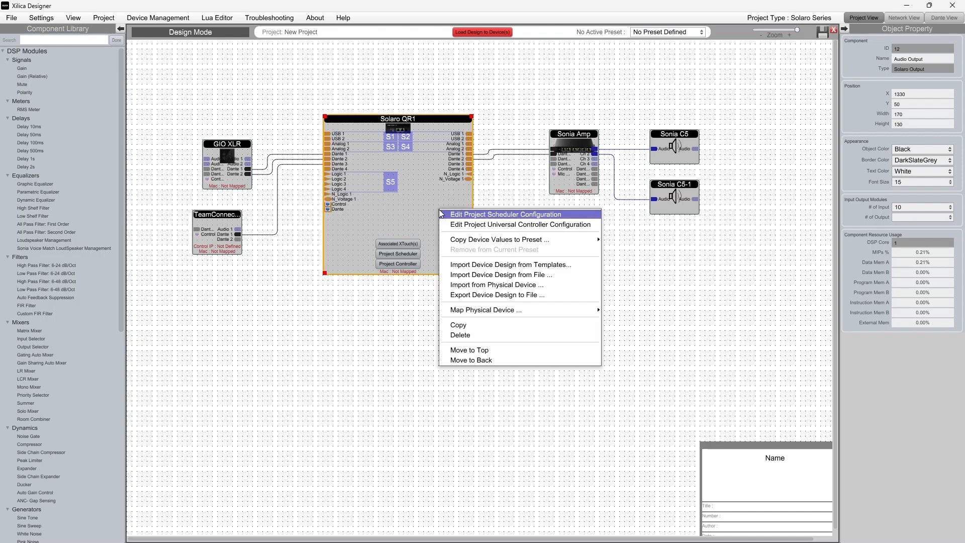
mouse_move(585, 311)
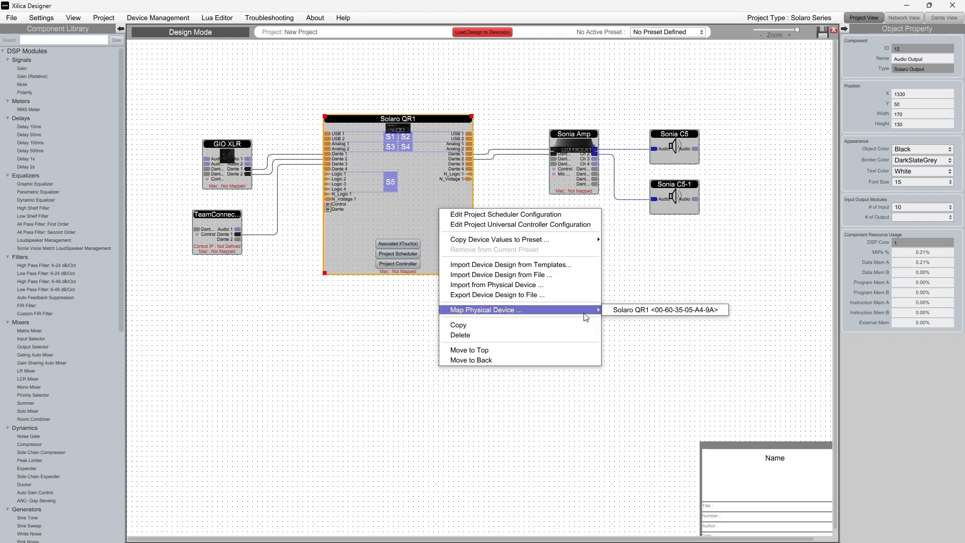
click(632, 310)
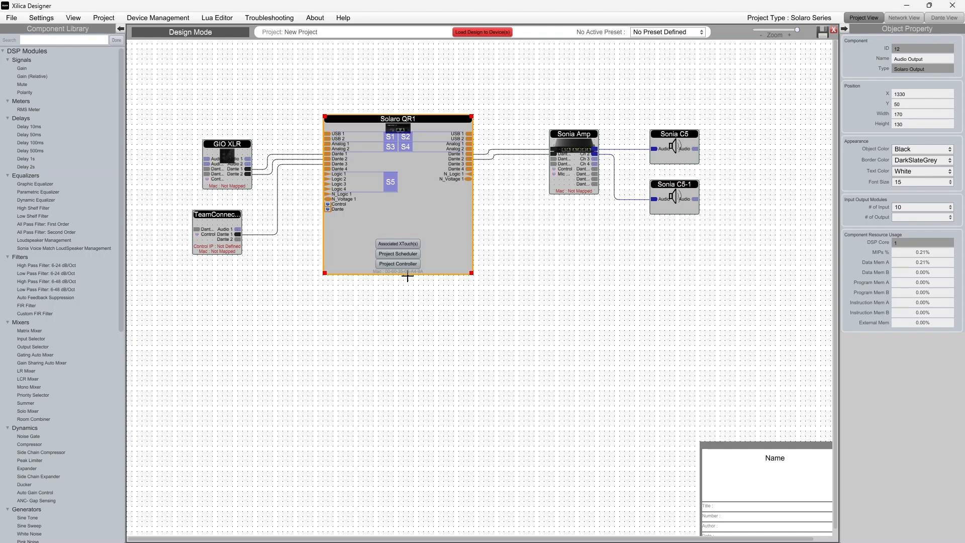
Map the GIO XLR and the Sonia Amp to their matching physical devices
right_click(222, 158)
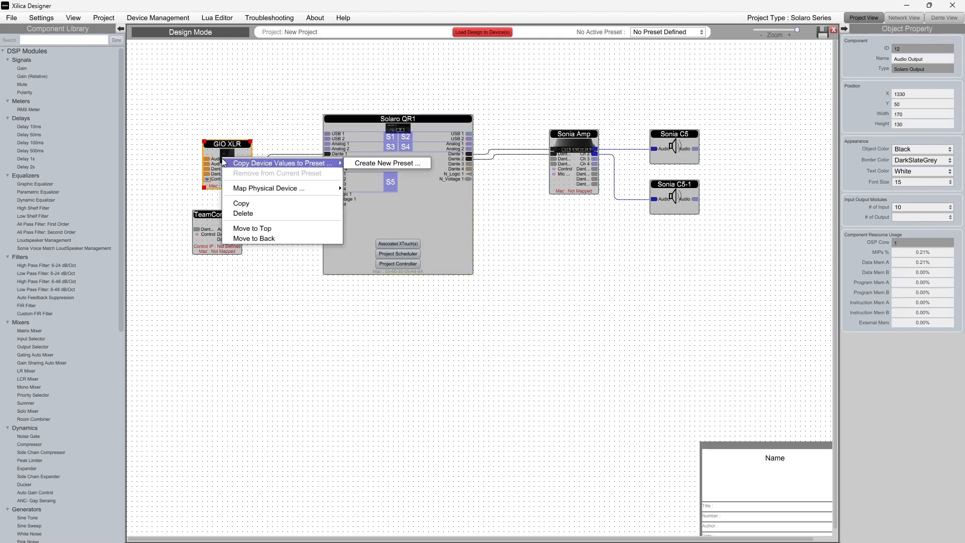
mouse_move(332, 186)
click(395, 188)
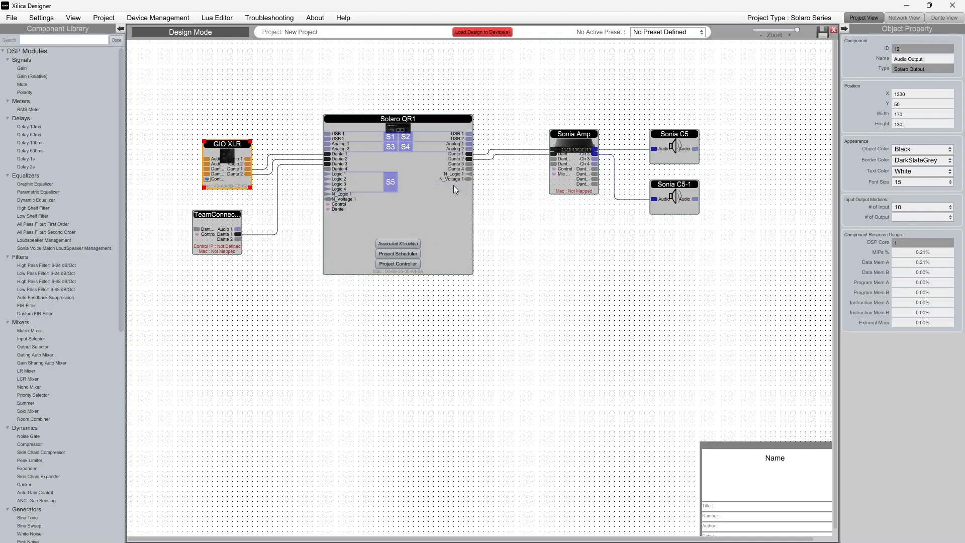
right_click(588, 163)
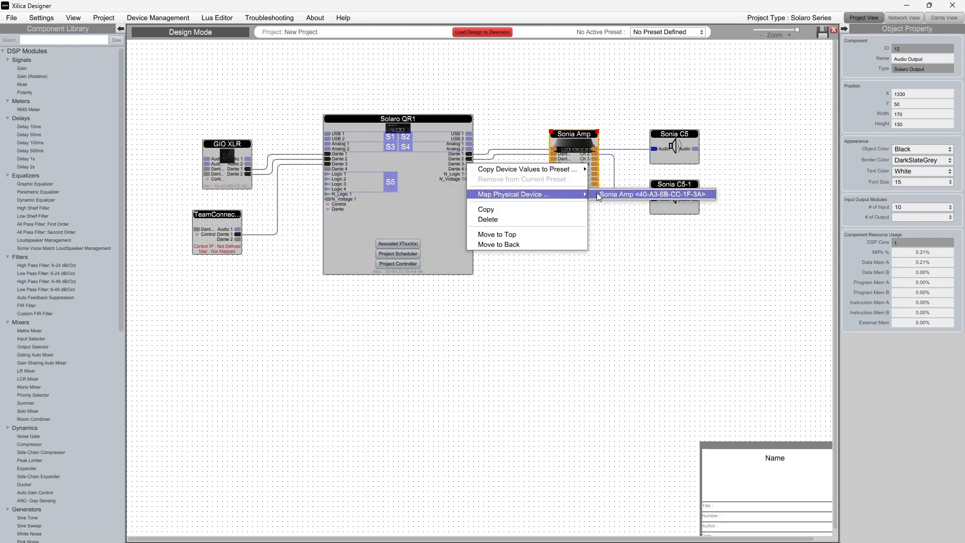
click(598, 194)
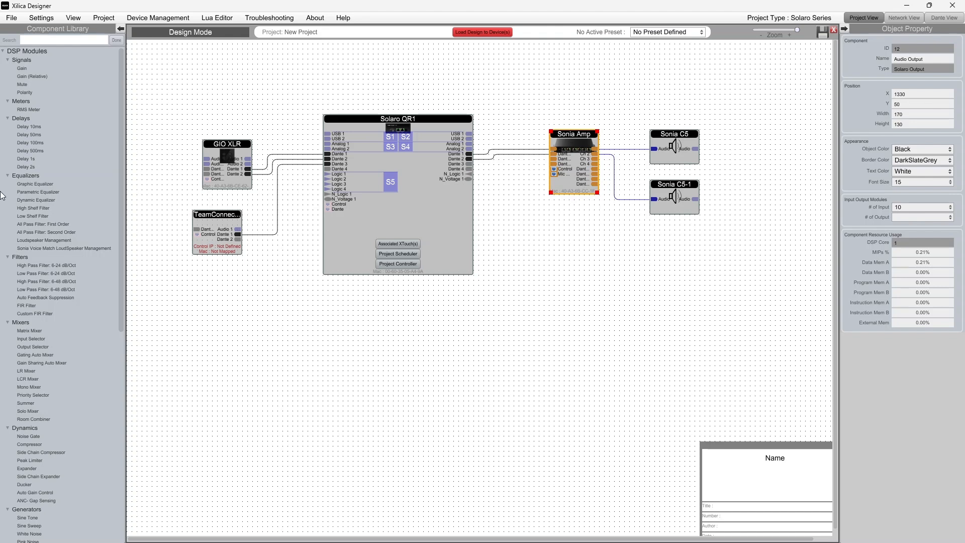
Set the TeamConnect Ceiling microphone's universal control IP address to 192.168.1.15, keeping the prefilled login details
right_click(223, 225)
mouse_move(224, 226)
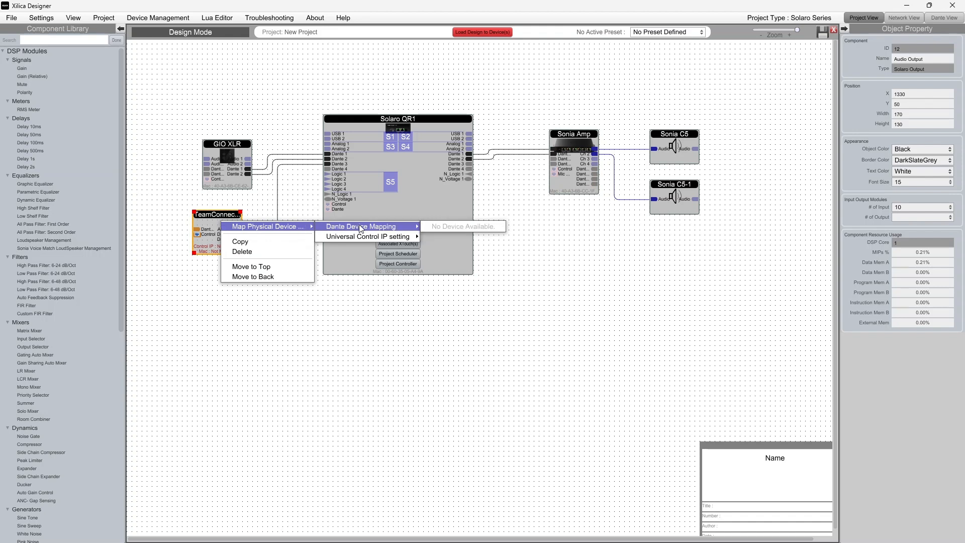
mouse_move(393, 239)
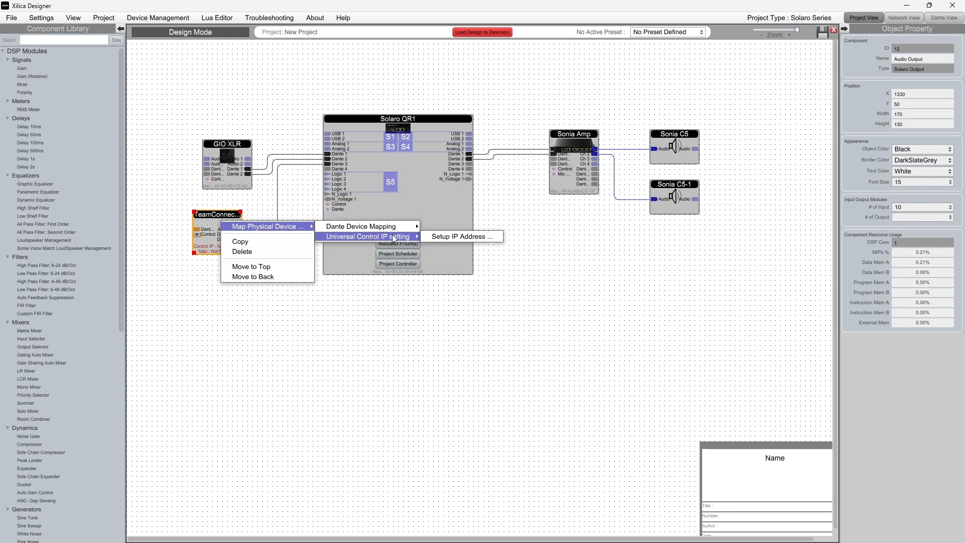
click(446, 236)
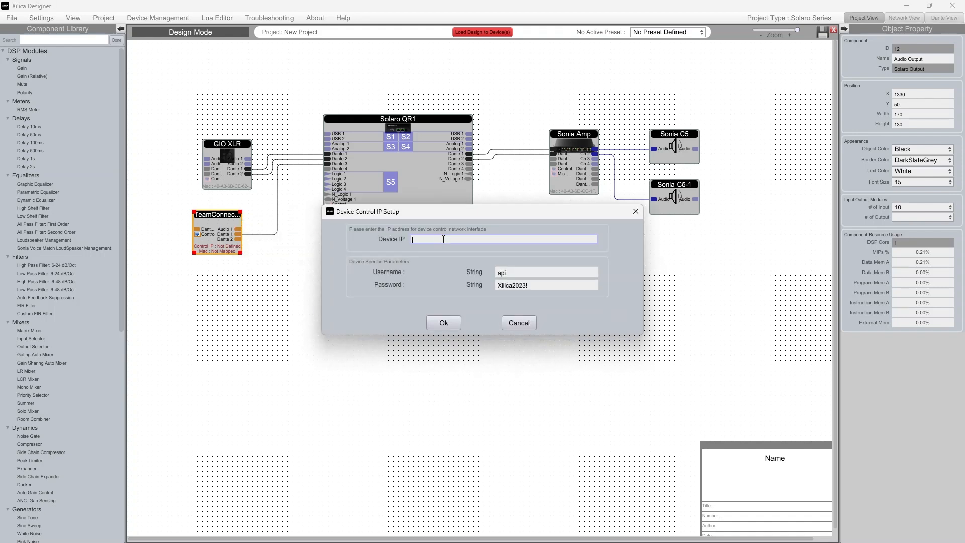
text(192.168.1.15)
click(442, 323)
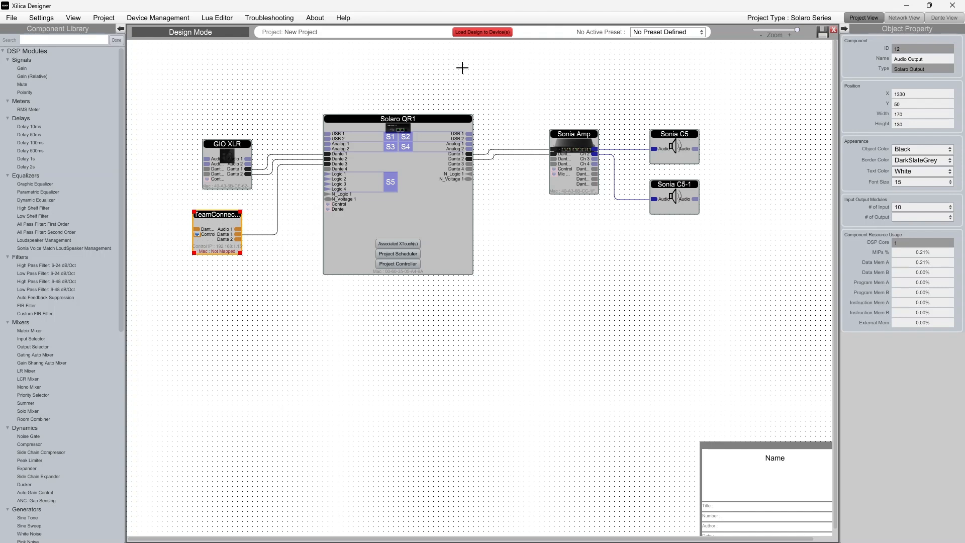
Save the project as hjhj and load the design to the Solaro QR1, GIO XLR and Sonia Amp
click(495, 33)
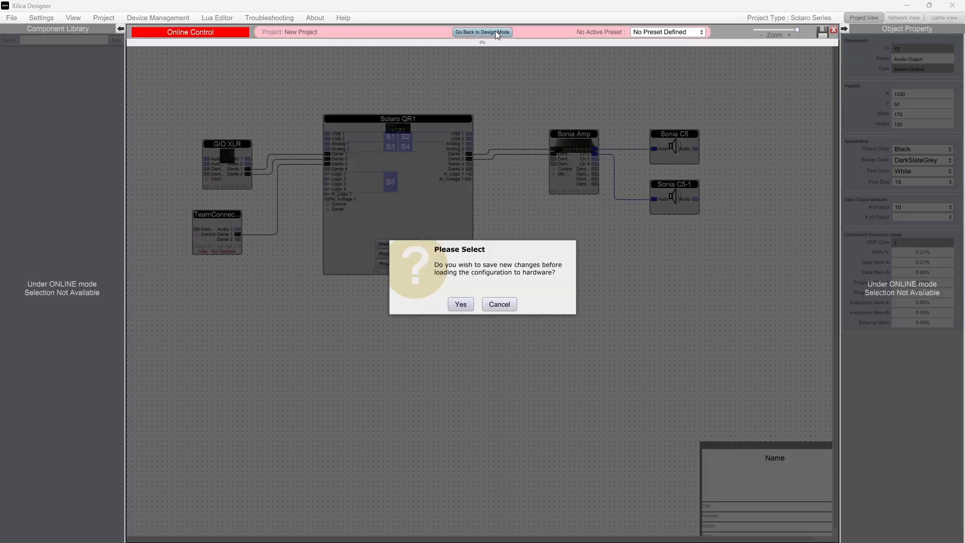
click(460, 305)
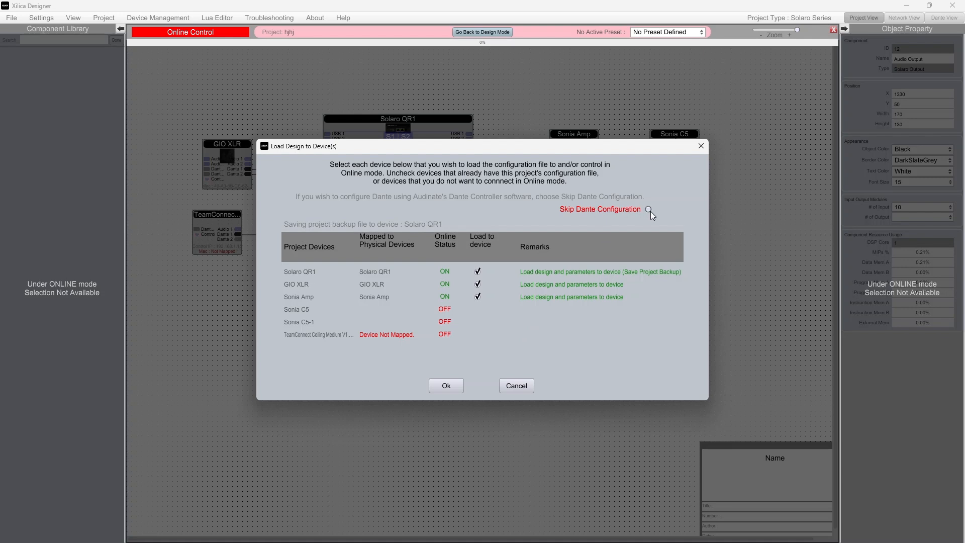
click(446, 386)
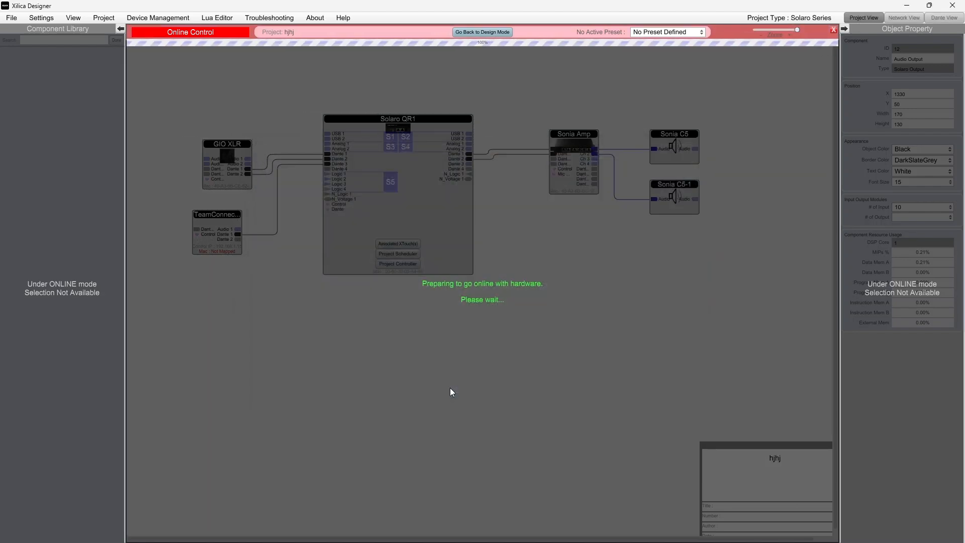